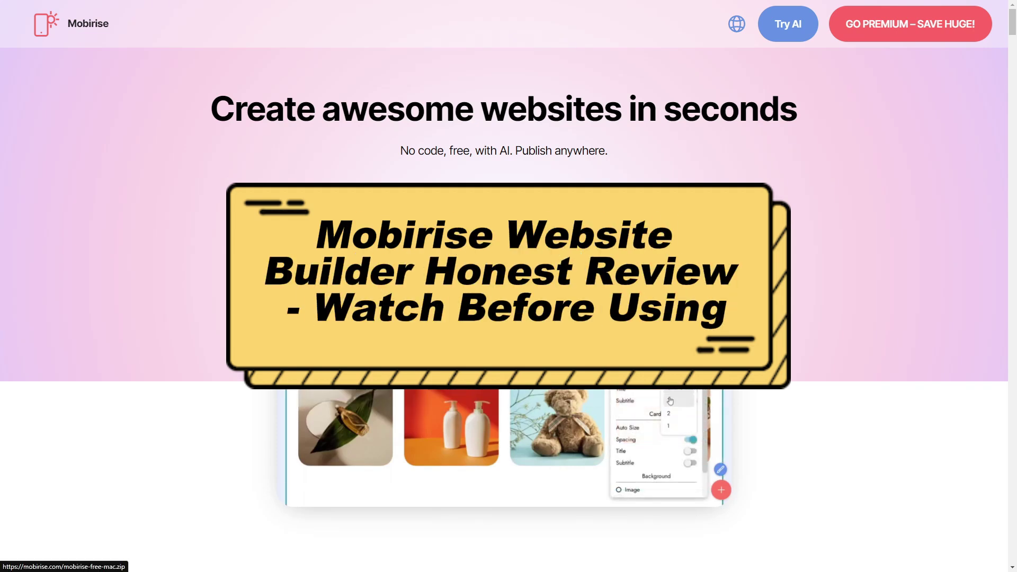
pyautogui.scroll(-3, 456, 360)
pyautogui.scroll(-1, 456, 359)
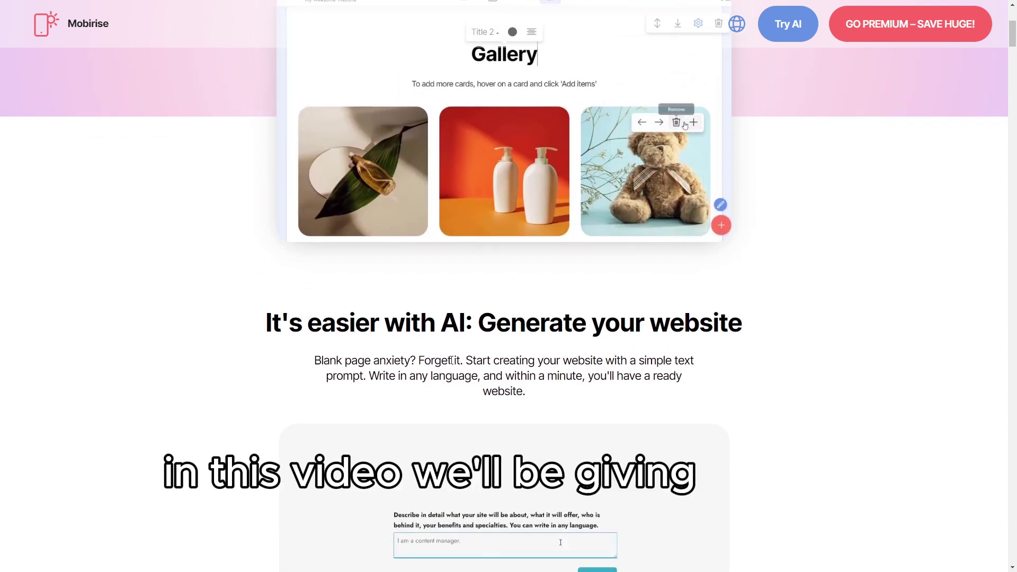
pyautogui.scroll(-4, 704, 350)
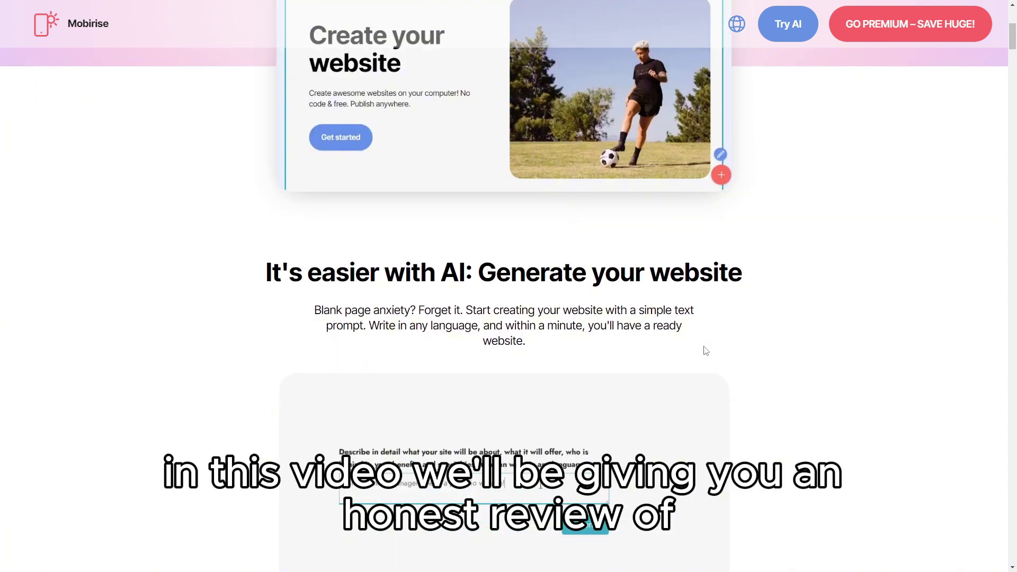
pyautogui.scroll(-2, 635, 354)
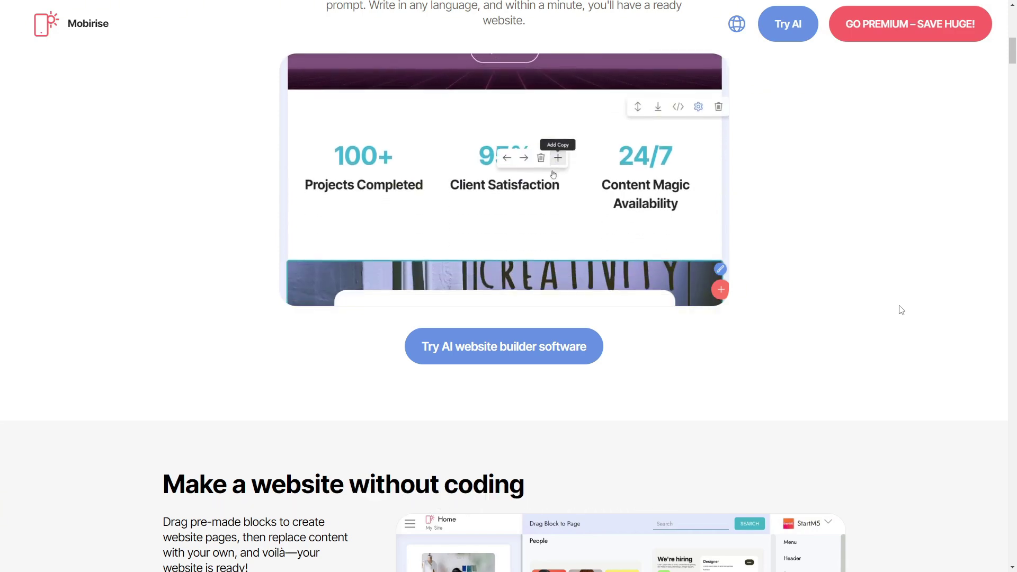
pyautogui.scroll(-3, 901, 310)
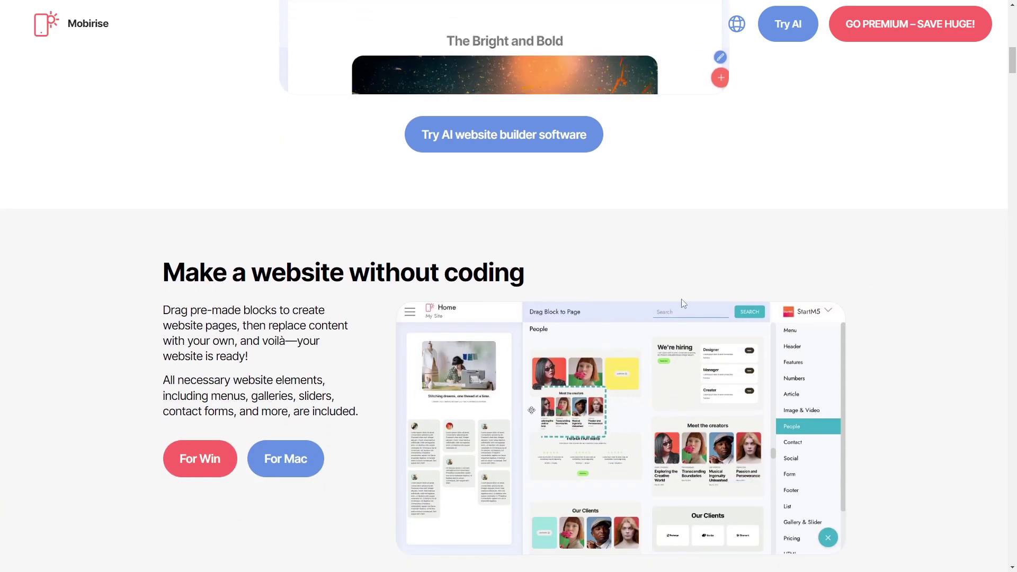
pyautogui.scroll(-2, 681, 303)
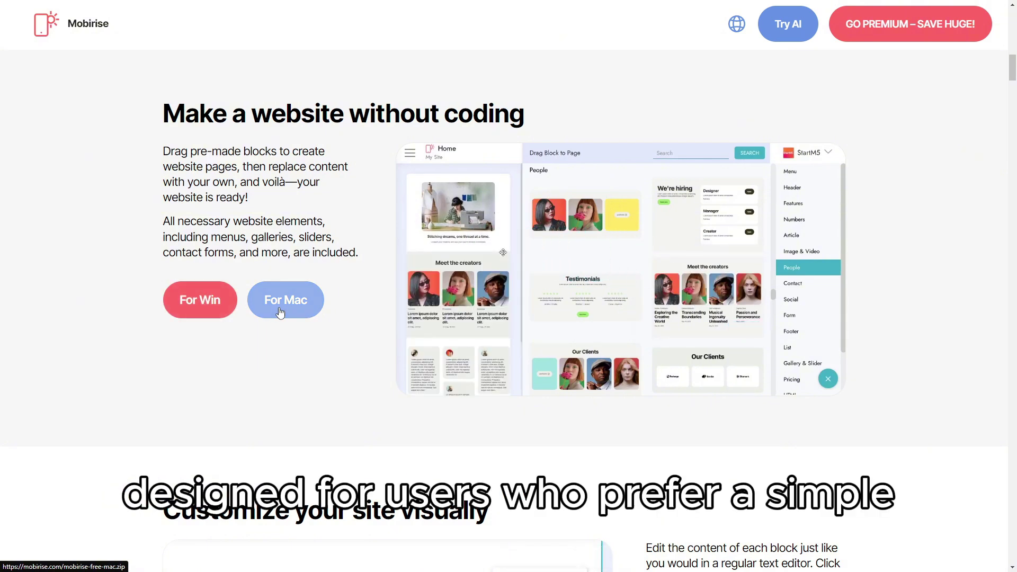
pyautogui.scroll(-5, 914, 340)
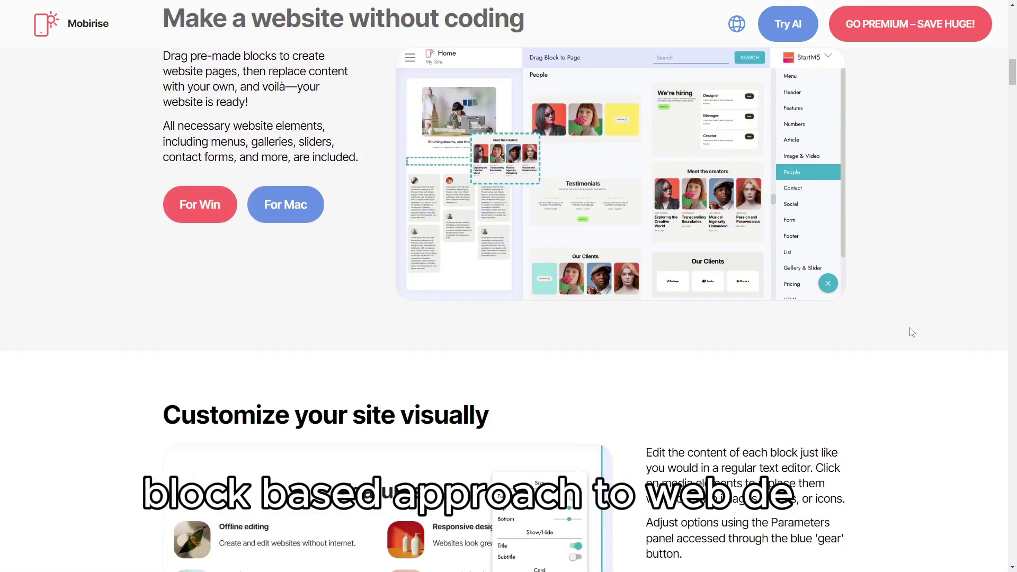
pyautogui.scroll(1, 910, 329)
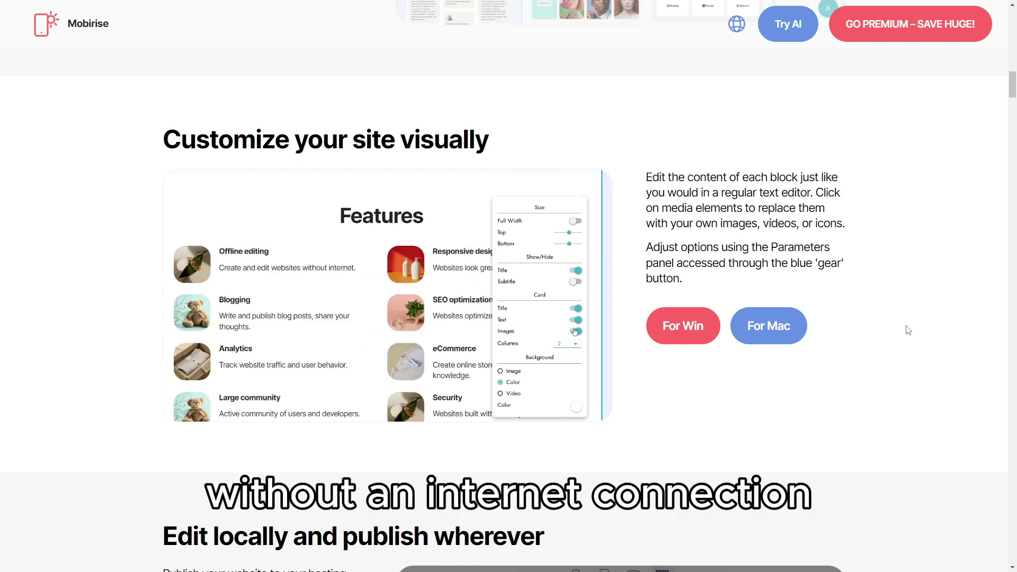
pyautogui.scroll(-3, 909, 330)
pyautogui.scroll(-3, 890, 331)
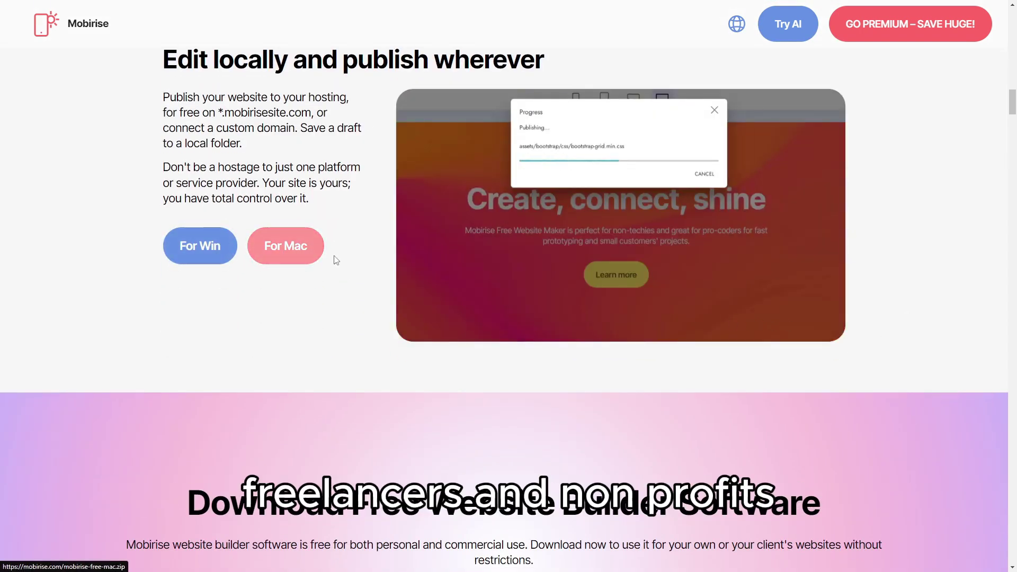
pyautogui.scroll(-2, 483, 286)
pyautogui.scroll(-3, 557, 289)
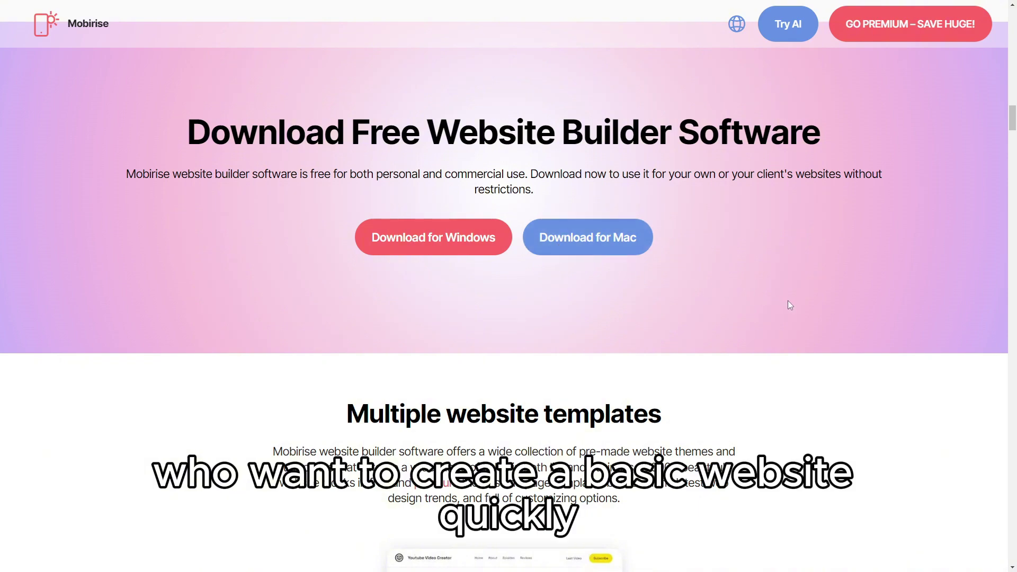
pyautogui.scroll(-2, 789, 306)
pyautogui.scroll(-1, 789, 306)
pyautogui.scroll(-1, 790, 305)
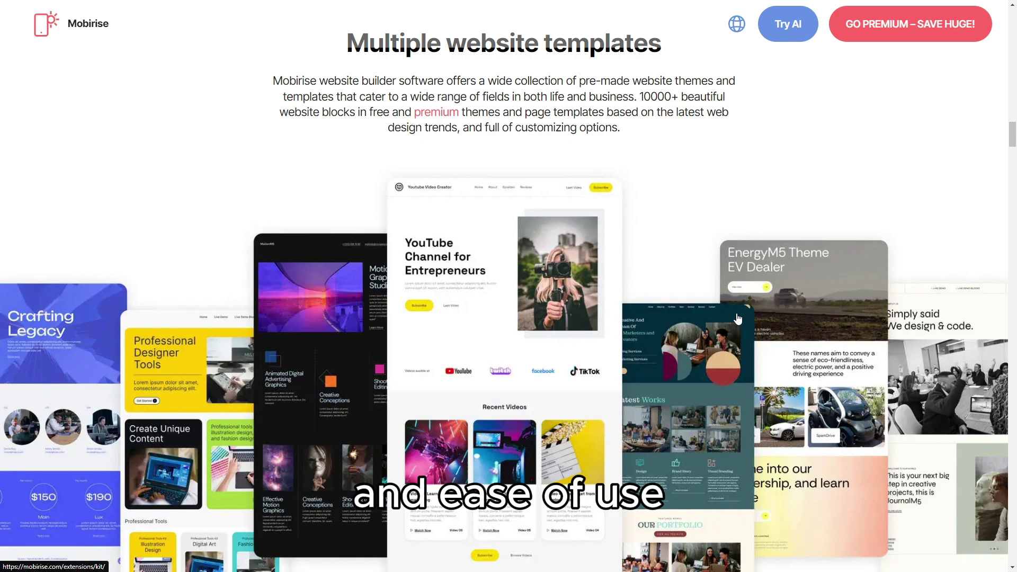
pyautogui.scroll(-3, 739, 319)
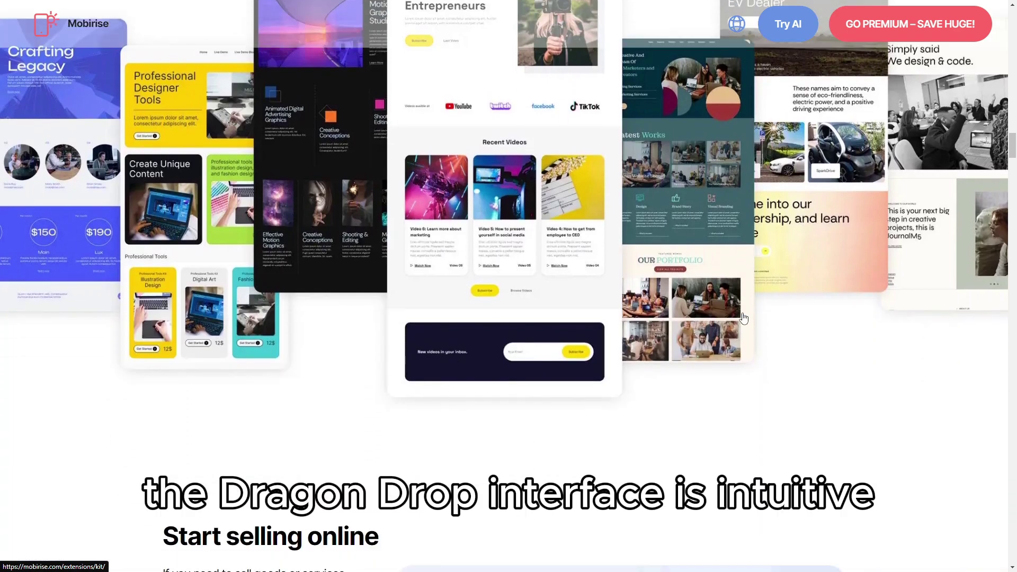
pyautogui.scroll(-2, 743, 318)
pyautogui.scroll(-2, 738, 323)
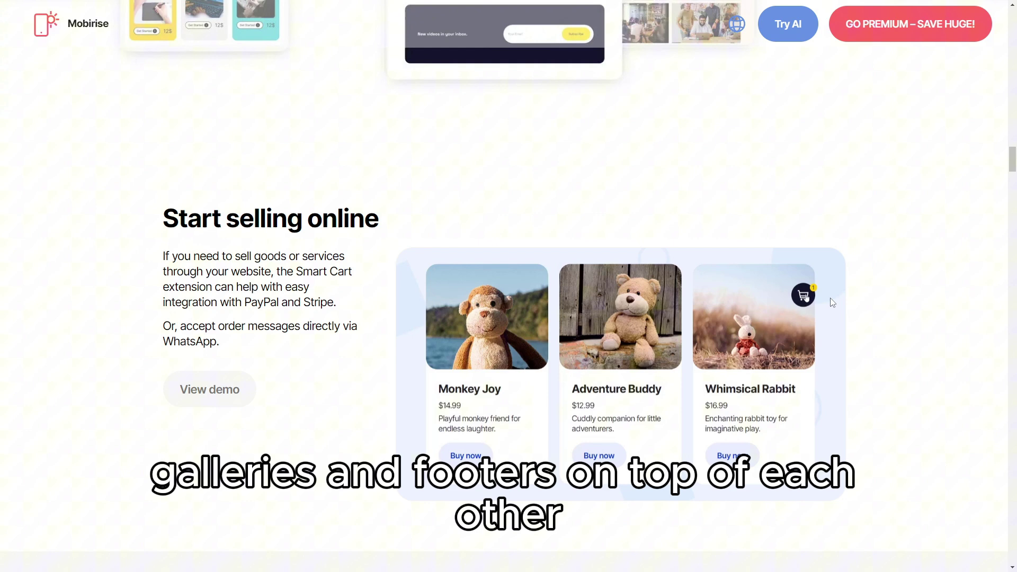
pyautogui.scroll(-3, 918, 324)
pyautogui.scroll(-3, 793, 327)
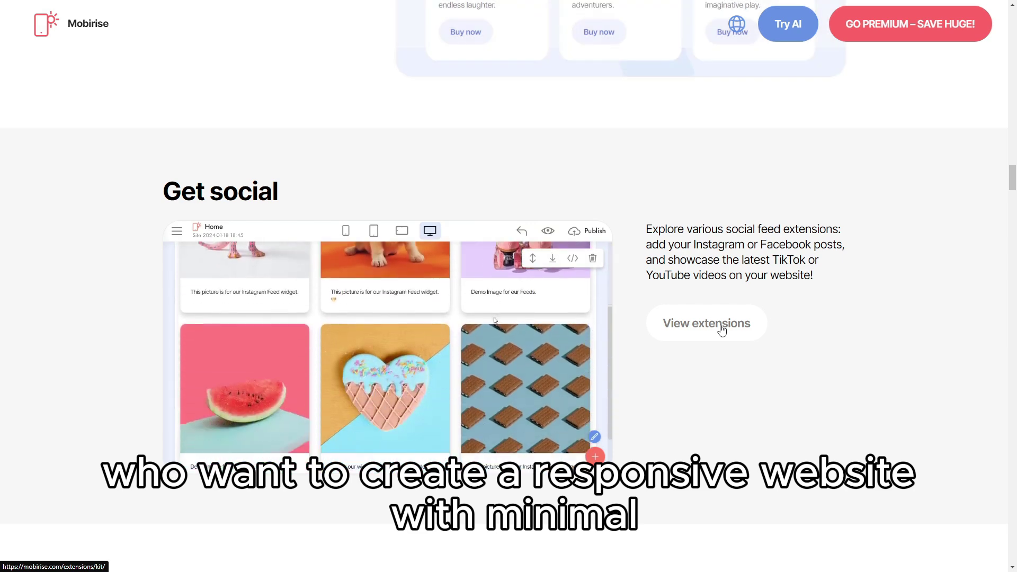
pyautogui.scroll(-5, 721, 330)
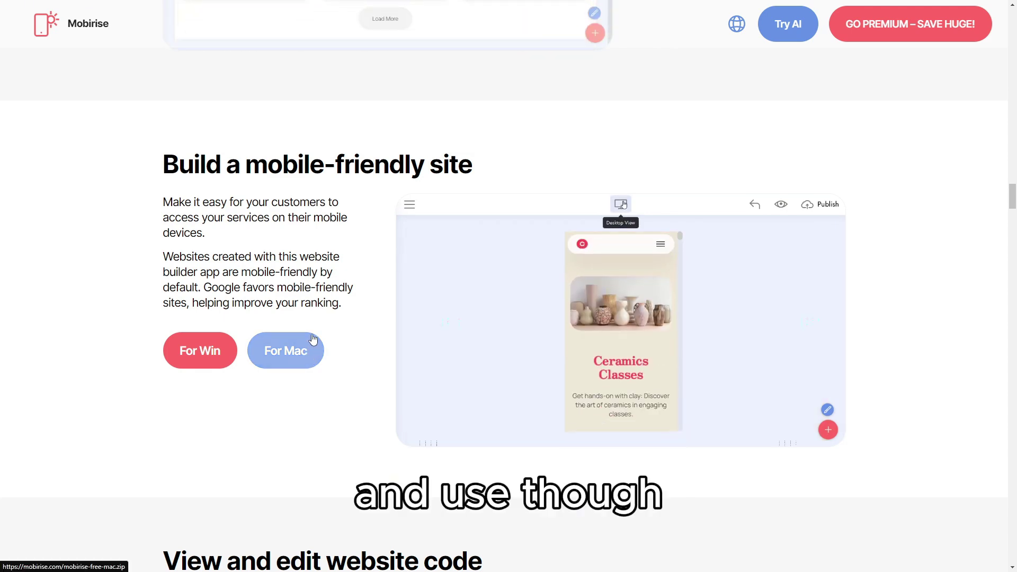
pyautogui.scroll(-2, 405, 338)
pyautogui.scroll(-3, 478, 342)
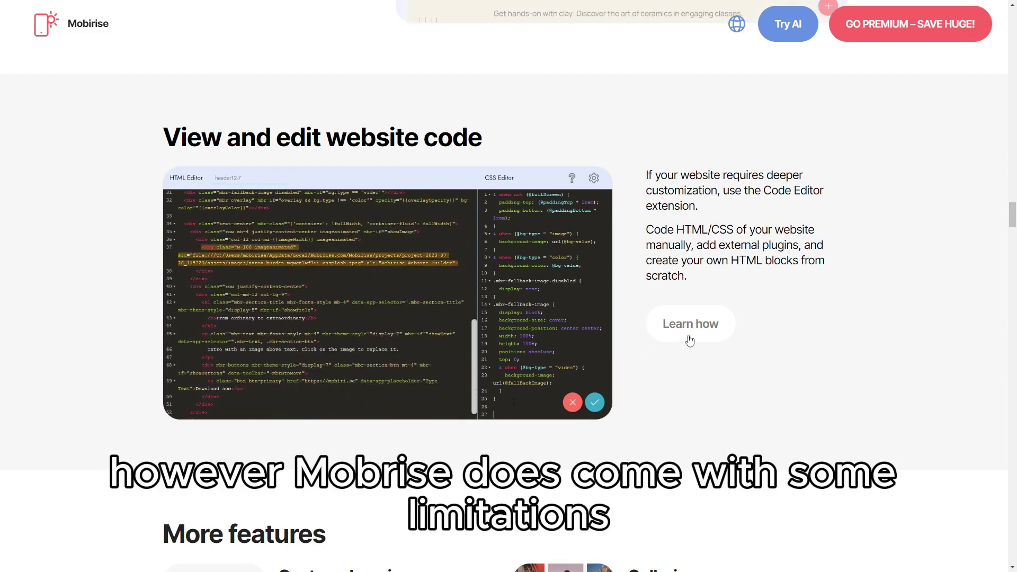
pyautogui.scroll(-1, 690, 340)
pyautogui.scroll(-2, 691, 339)
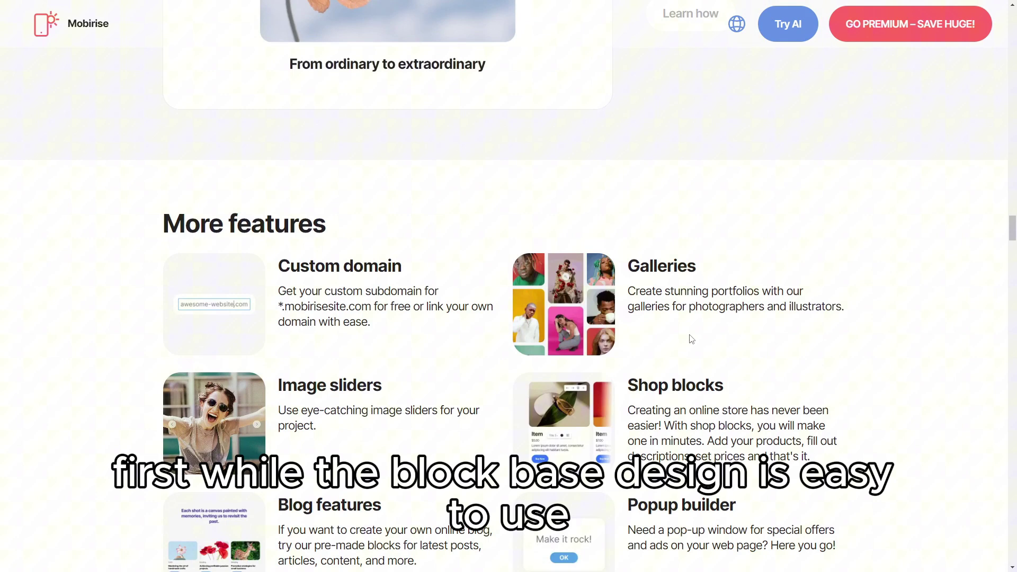
pyautogui.scroll(-1, 691, 339)
pyautogui.scroll(-1, 691, 340)
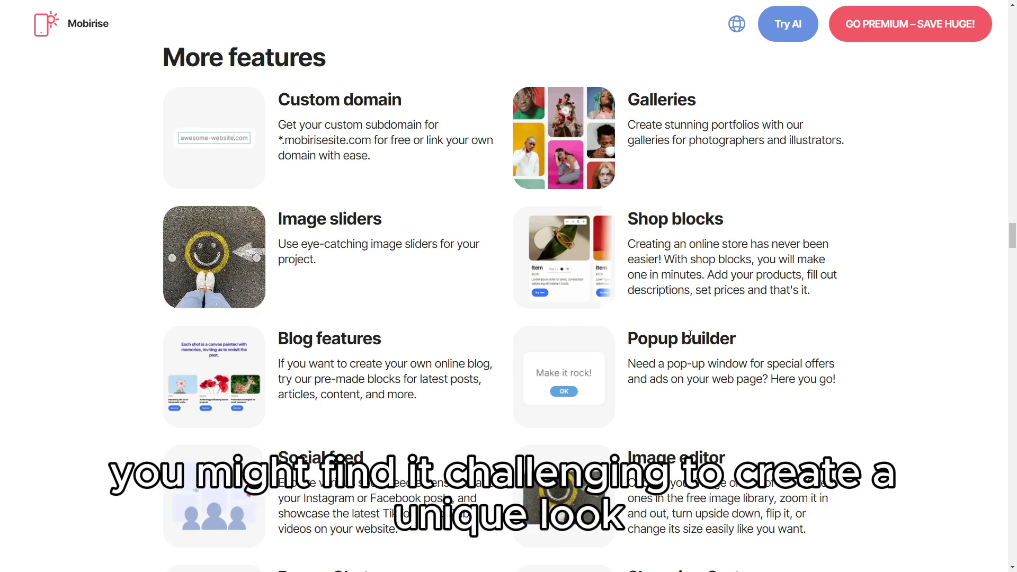
pyautogui.scroll(-1, 691, 335)
pyautogui.scroll(-3, 693, 334)
pyautogui.scroll(-1, 692, 334)
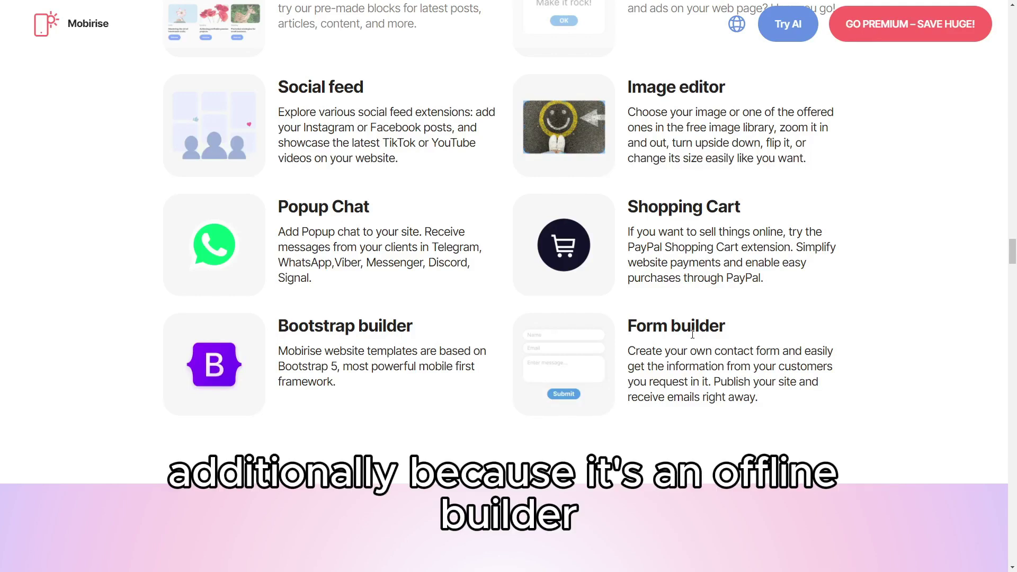
pyautogui.scroll(-1, 692, 334)
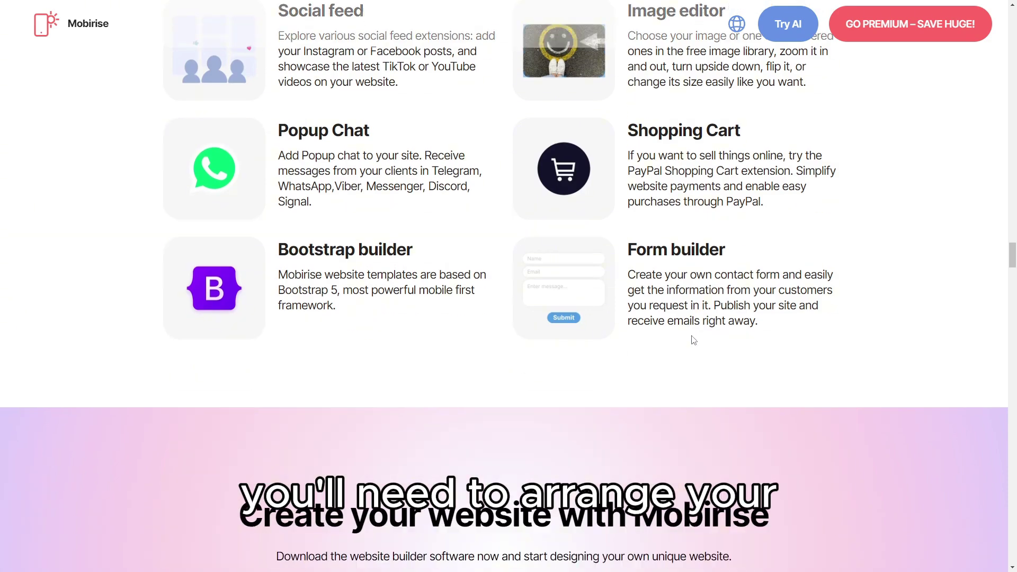
pyautogui.scroll(-4, 692, 334)
pyautogui.scroll(-4, 692, 335)
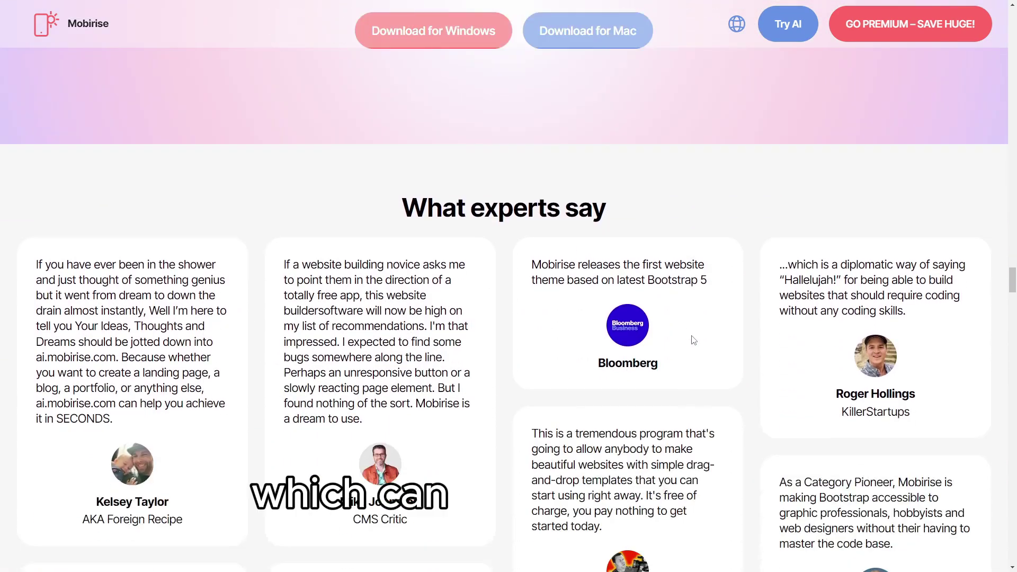
pyautogui.scroll(-1, 693, 340)
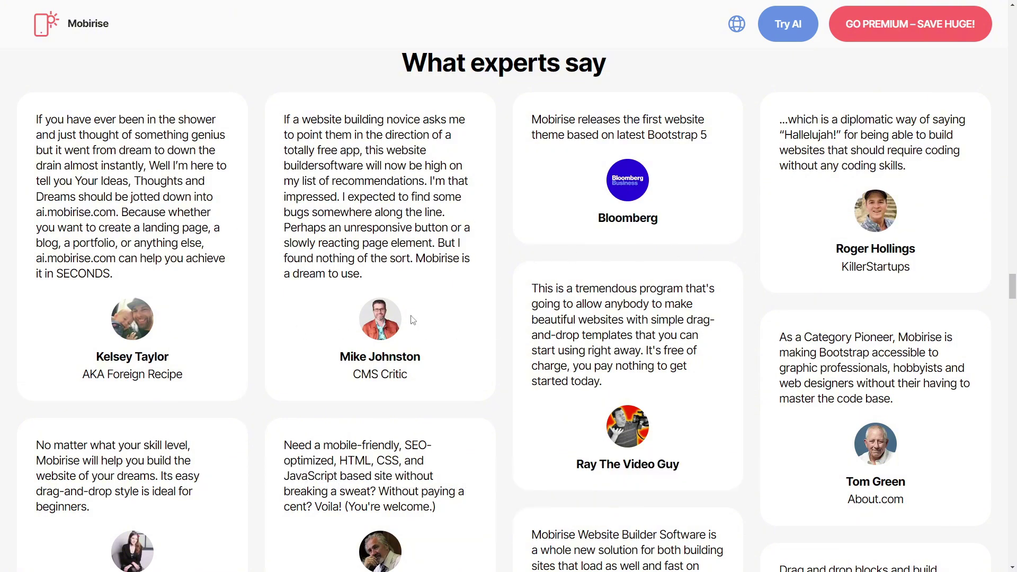
pyautogui.scroll(-4, 495, 359)
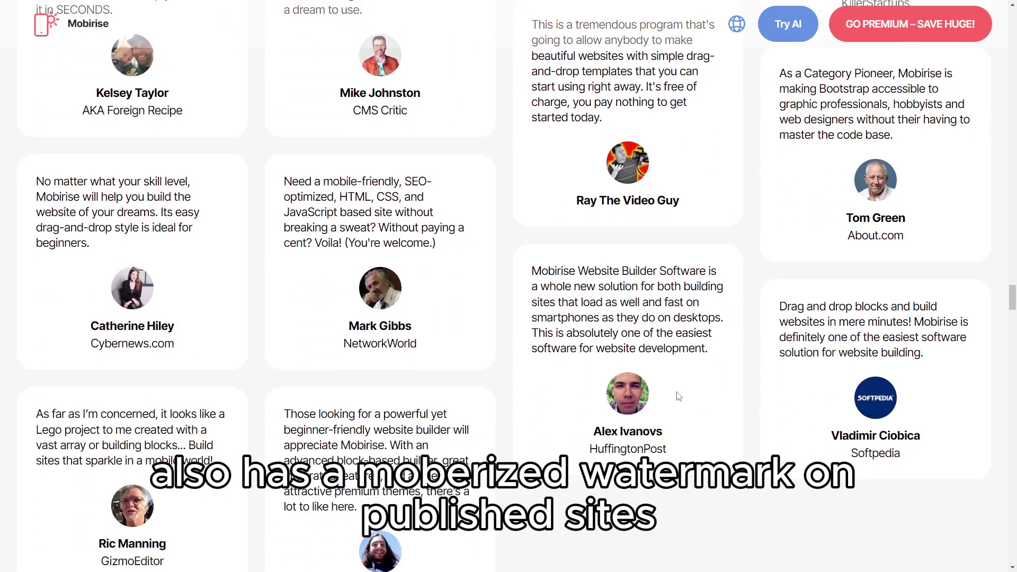
pyautogui.scroll(-3, 400, 341)
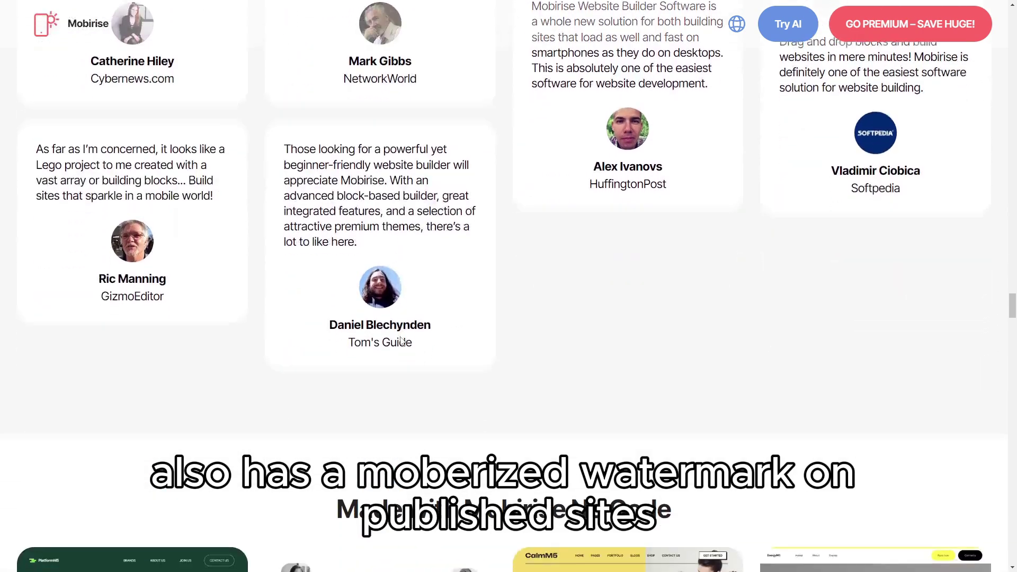
pyautogui.scroll(-3, 504, 346)
pyautogui.scroll(-1, 515, 354)
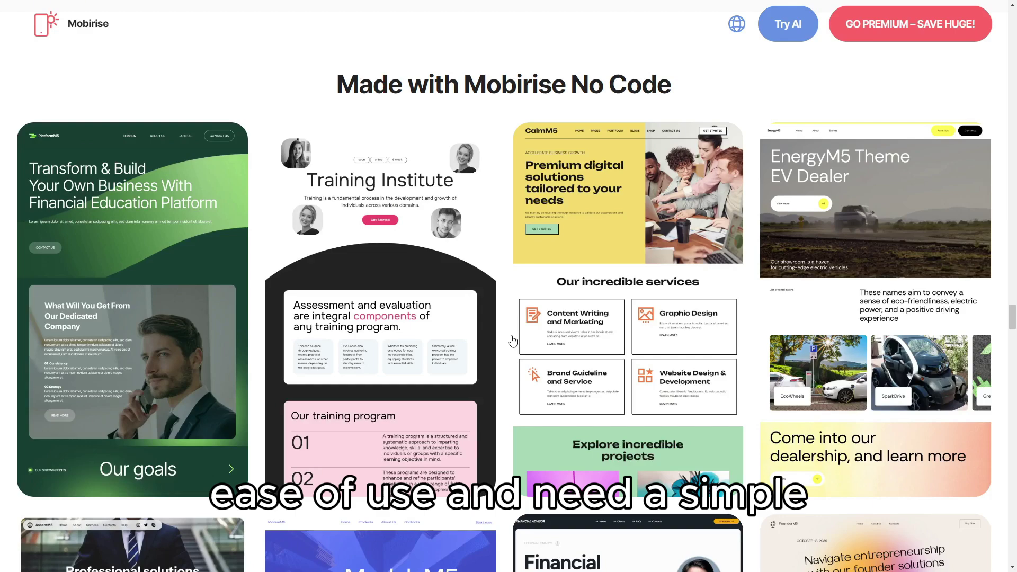
pyautogui.scroll(-3, 513, 342)
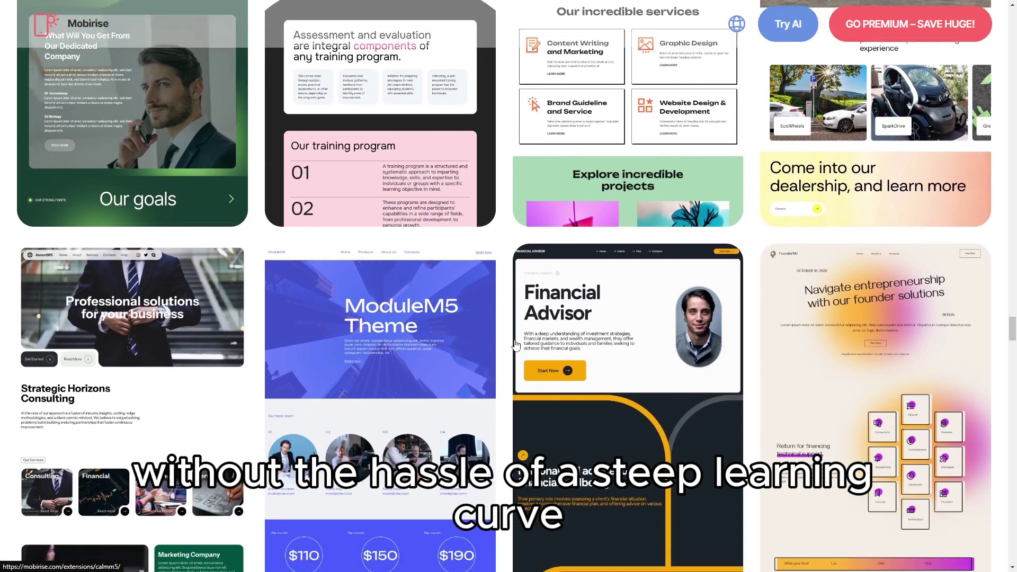
pyautogui.scroll(-2, 515, 345)
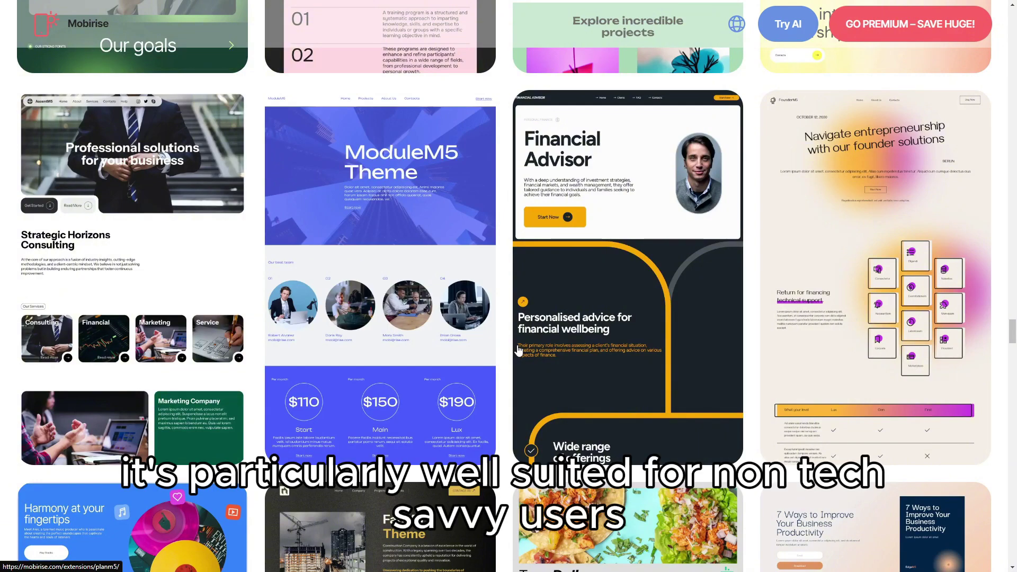
pyautogui.scroll(-2, 519, 349)
pyautogui.scroll(-2, 522, 352)
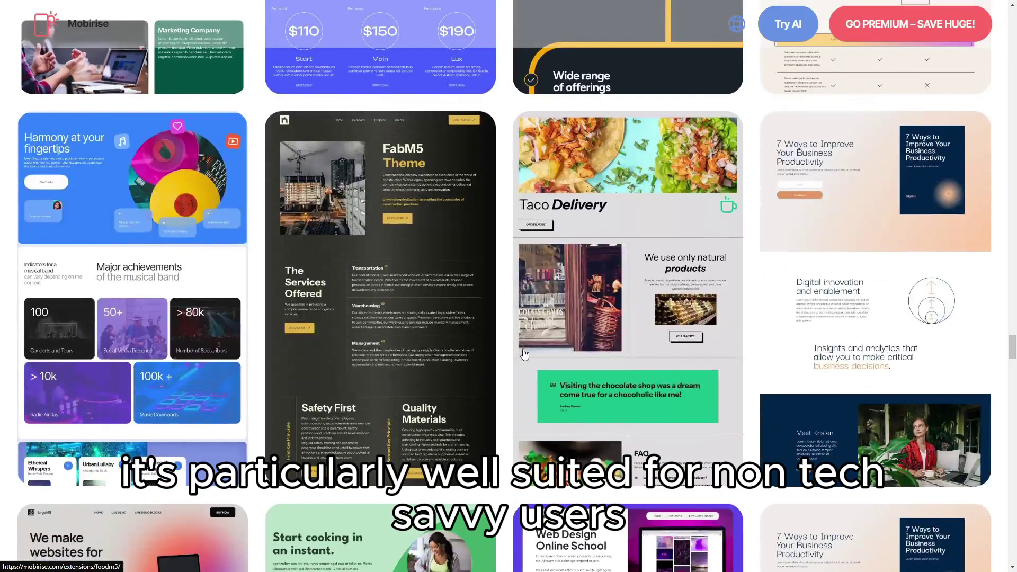
pyautogui.scroll(-2, 524, 353)
pyautogui.scroll(-1, 524, 354)
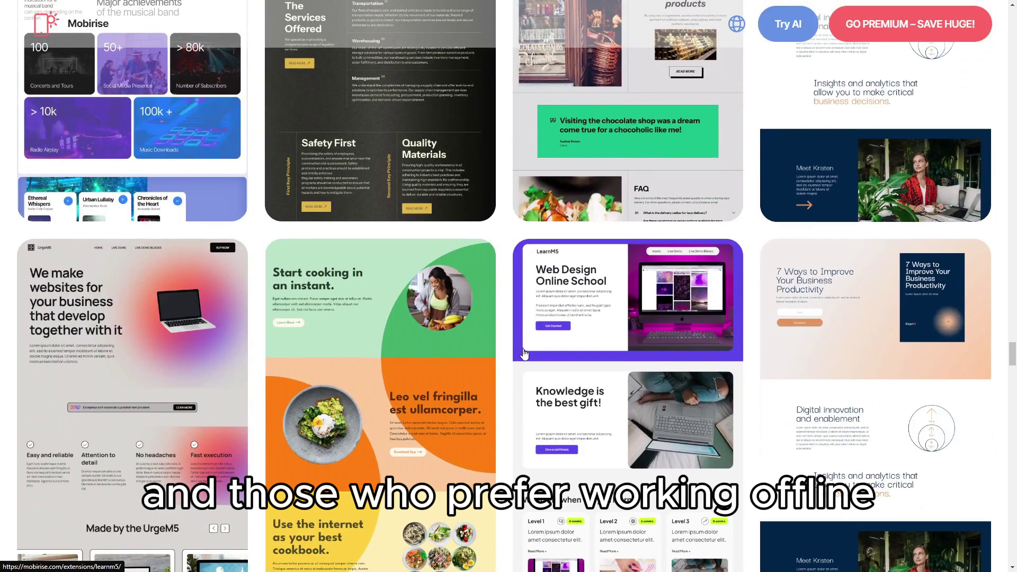
pyautogui.scroll(-2, 535, 354)
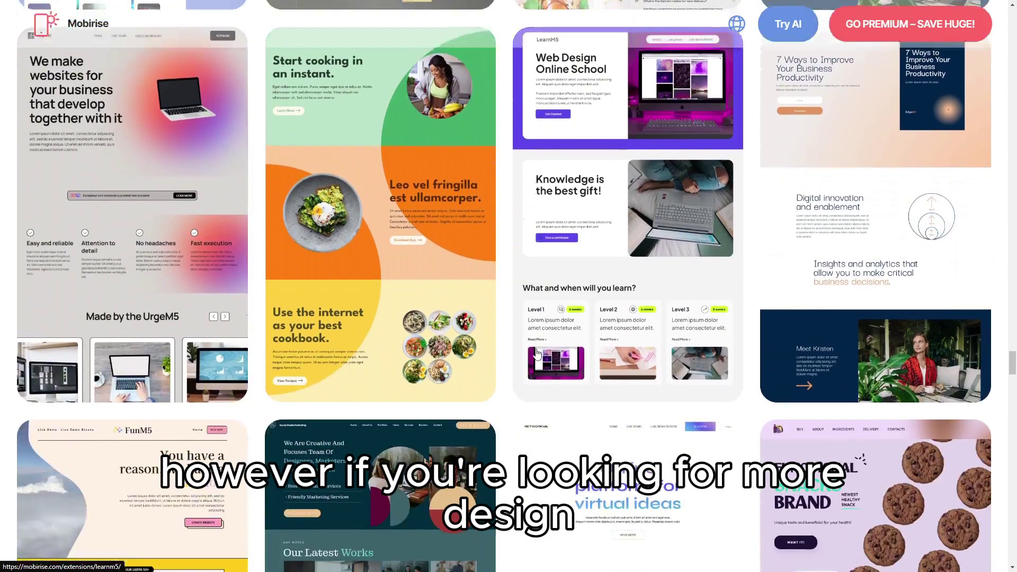
pyautogui.scroll(-1, 537, 354)
pyautogui.scroll(-2, 536, 354)
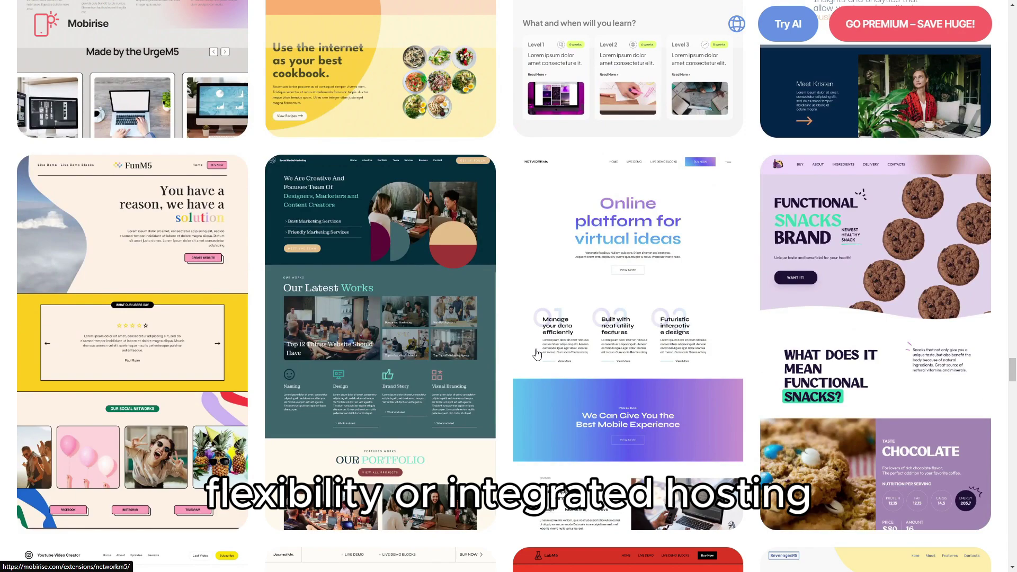
pyautogui.scroll(-2, 536, 354)
pyautogui.scroll(-2, 537, 354)
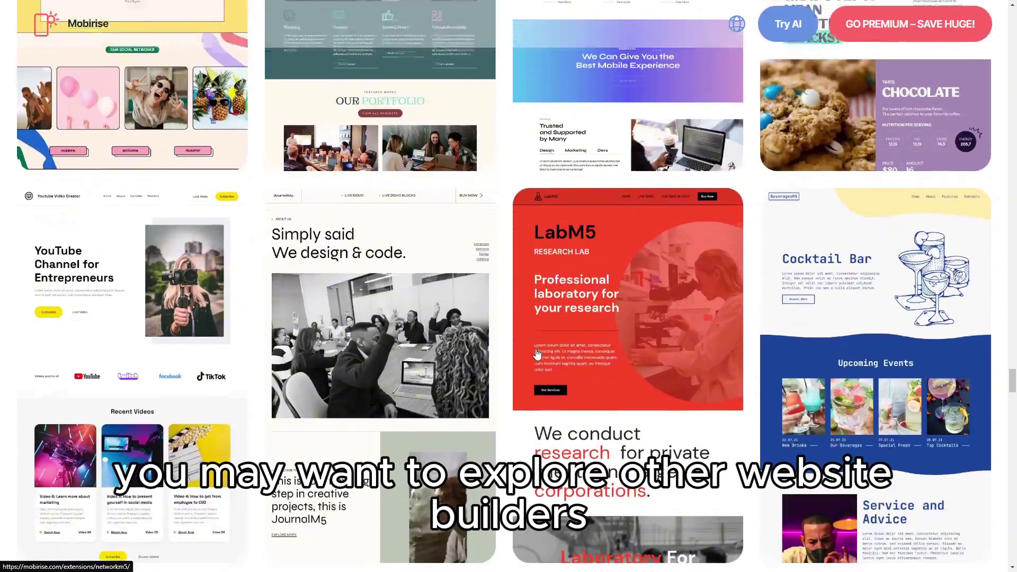
pyautogui.scroll(-2, 536, 354)
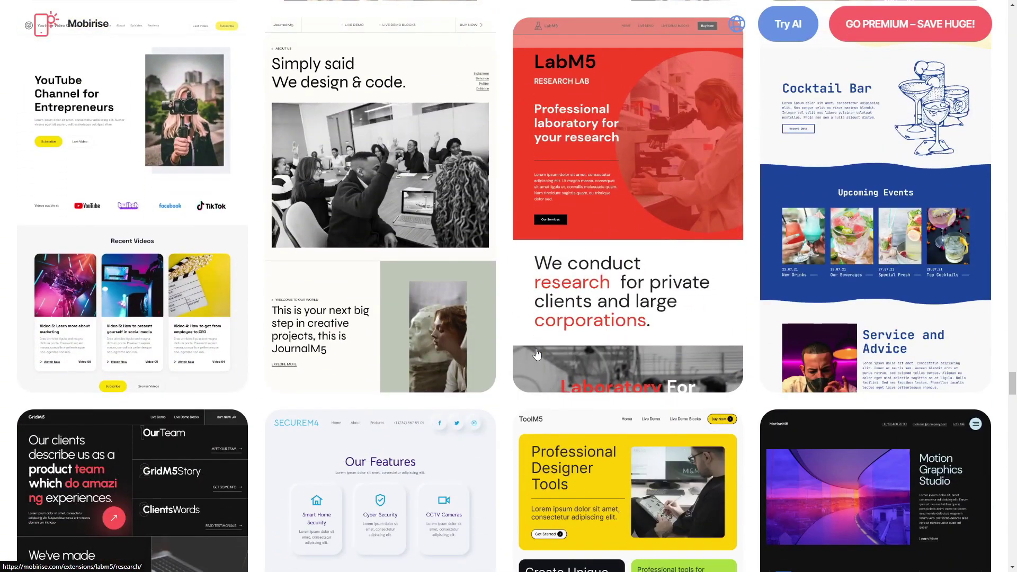
pyautogui.scroll(-2, 537, 354)
pyautogui.scroll(-3, 536, 353)
pyautogui.scroll(-4, 537, 353)
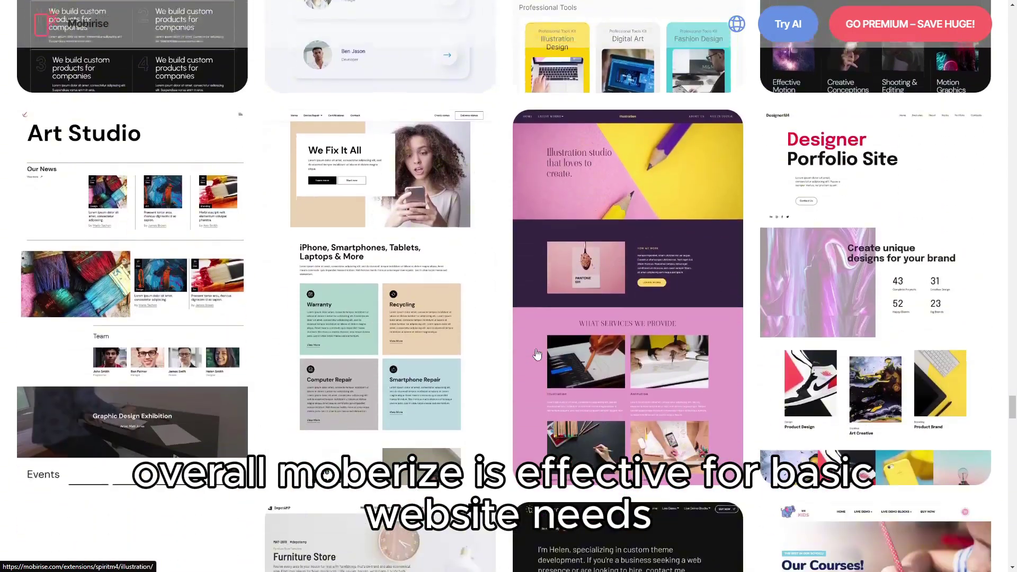
pyautogui.scroll(-2, 536, 353)
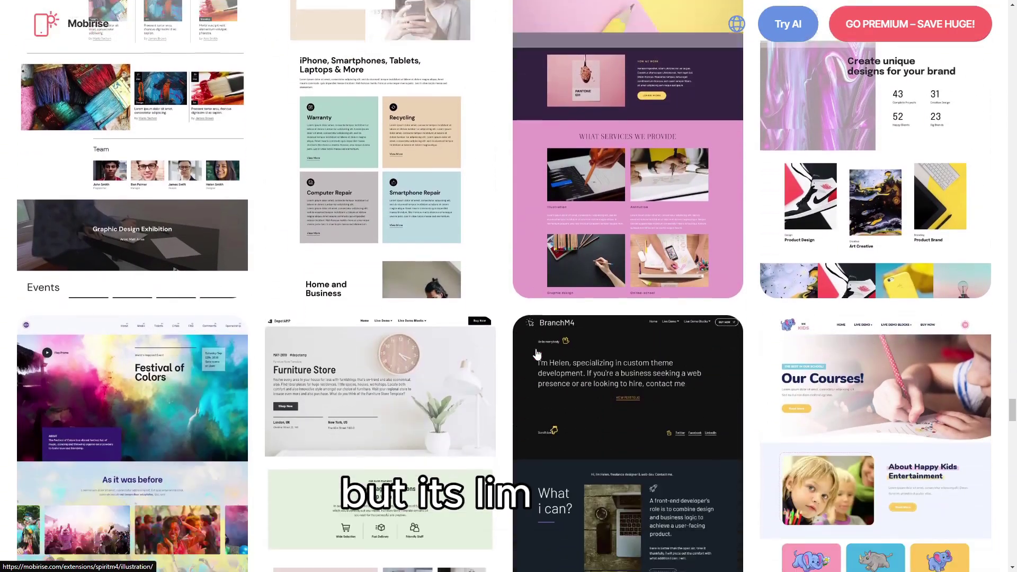
pyautogui.scroll(-2, 537, 354)
pyautogui.scroll(-4, 536, 353)
pyautogui.scroll(-1, 537, 355)
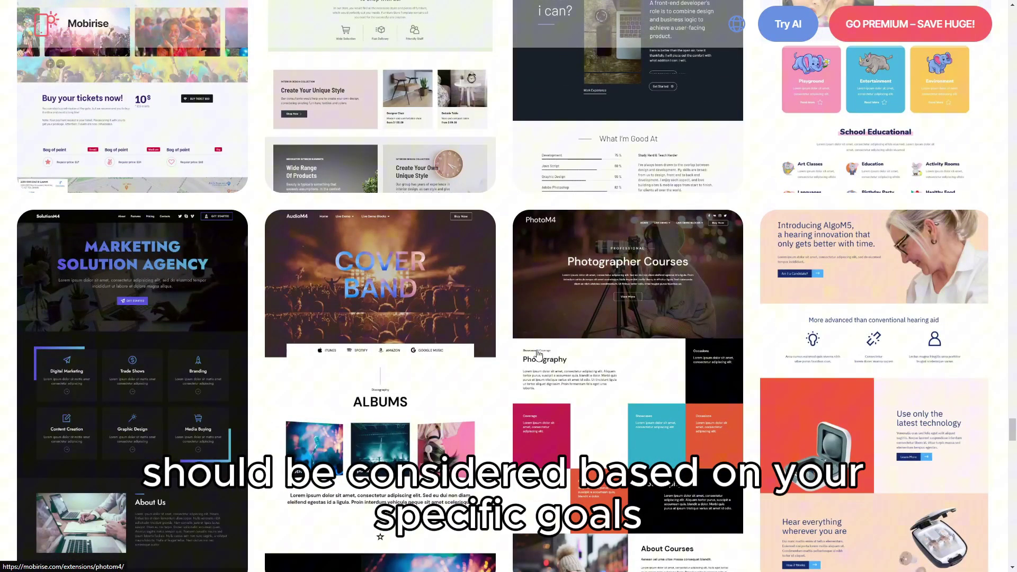